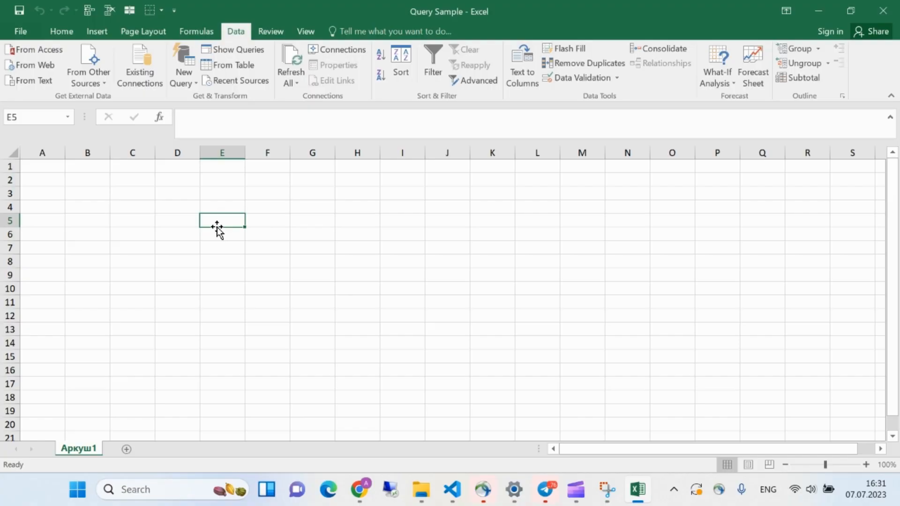
Step: Create a new query from the Data sheet of the Data January 2023 workbook and open it for editing
{"action": "left_click", "coordinate": [189, 87]}
{"action": "mouse_move", "coordinate": [221, 104]}
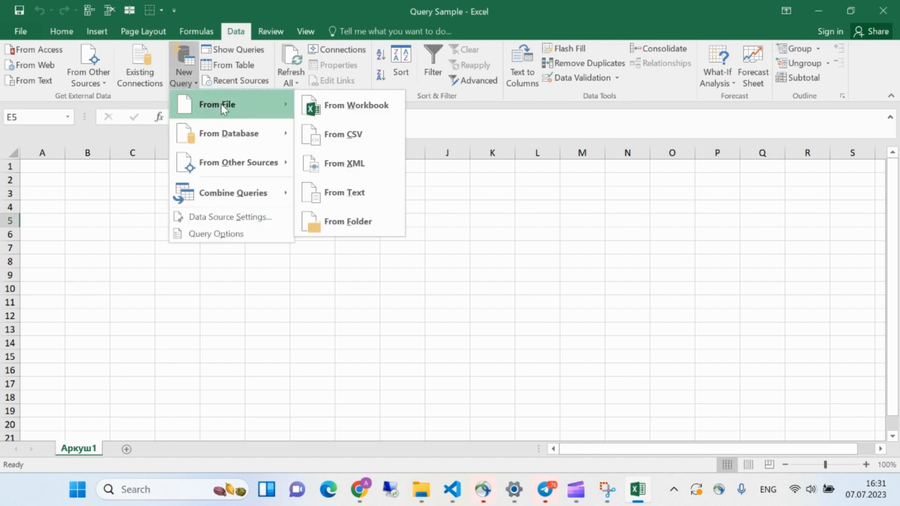
{"action": "left_click", "coordinate": [342, 104]}
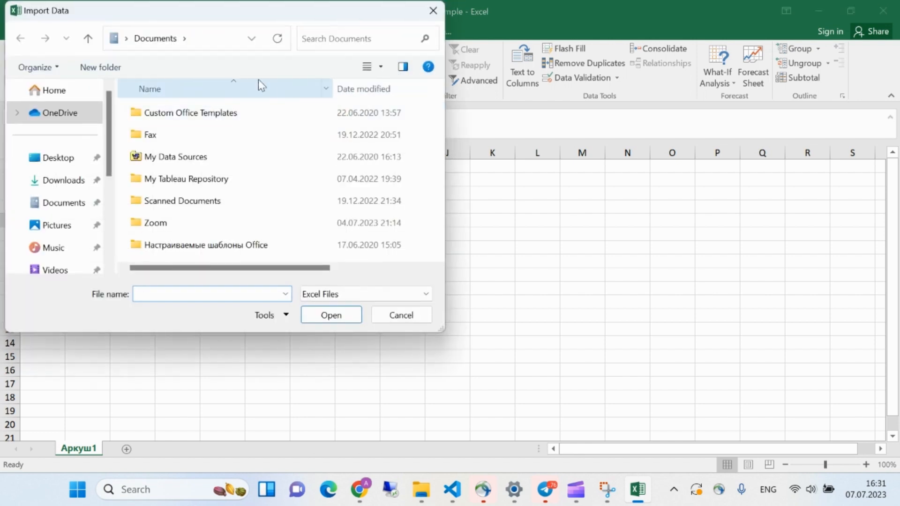
{"action": "left_click", "coordinate": [212, 45]}
{"action": "key", "text": "ctrl+v"}
{"action": "key", "text": "Return"}
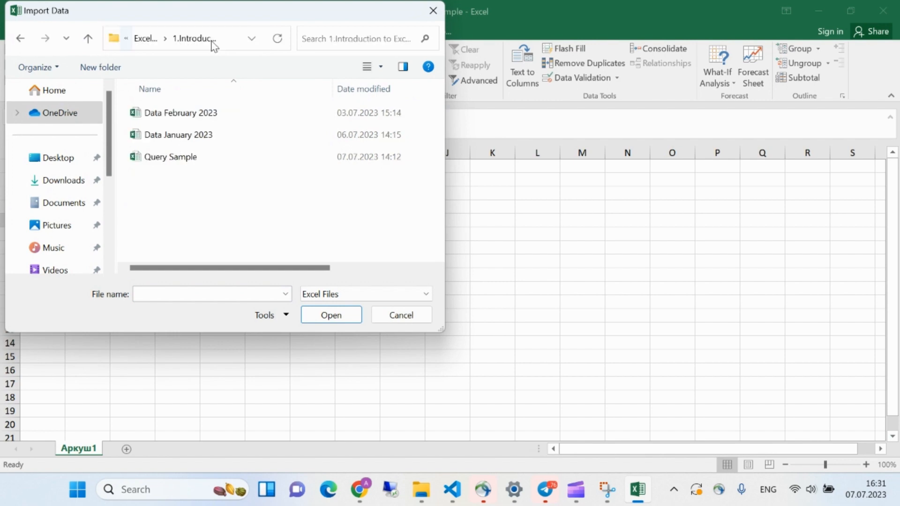
{"action": "double_click", "coordinate": [185, 135]}
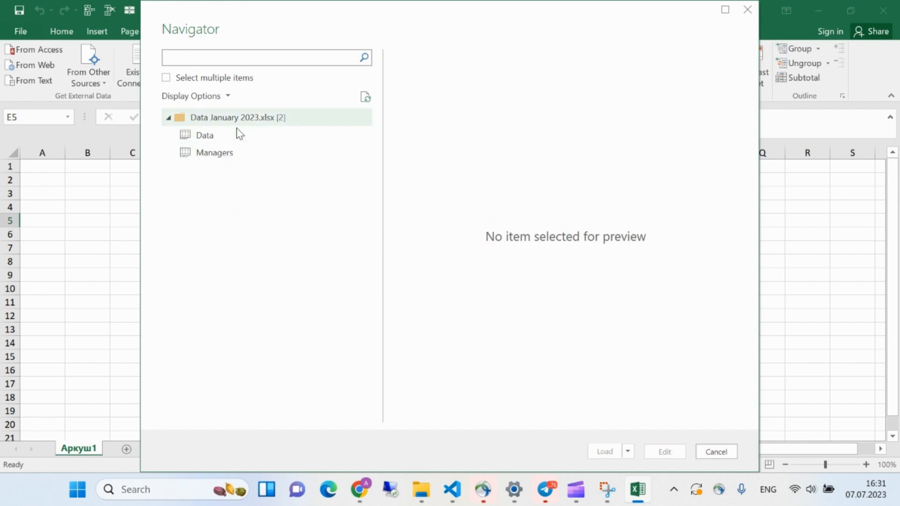
{"action": "left_click", "coordinate": [214, 136]}
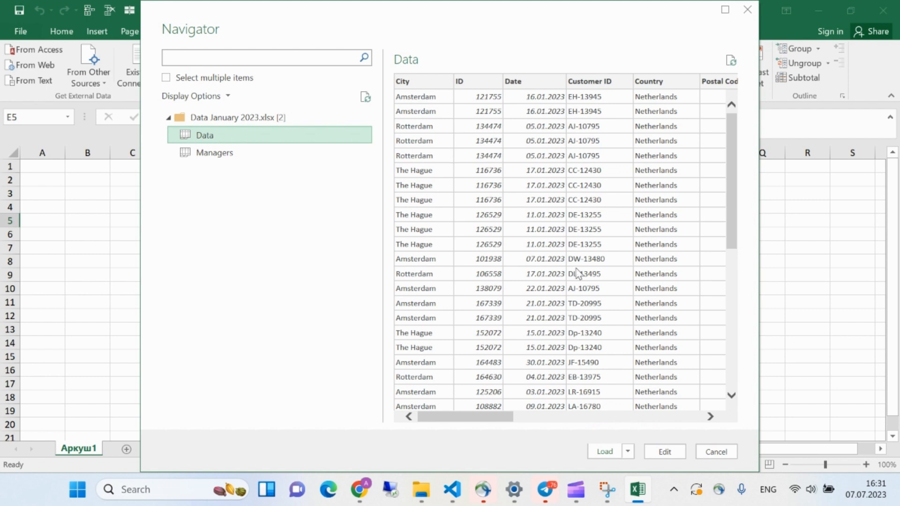
{"action": "left_click", "coordinate": [662, 450]}
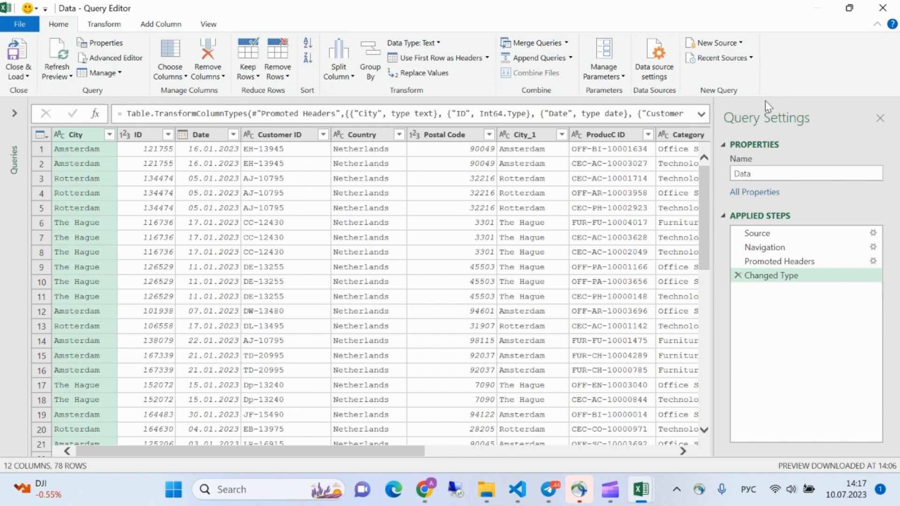
Step: Review the table at each applied step of the query, from Source through Navigation and Promoted Headers to Changed Type
{"action": "left_click", "coordinate": [776, 237]}
{"action": "left_click", "coordinate": [777, 247]}
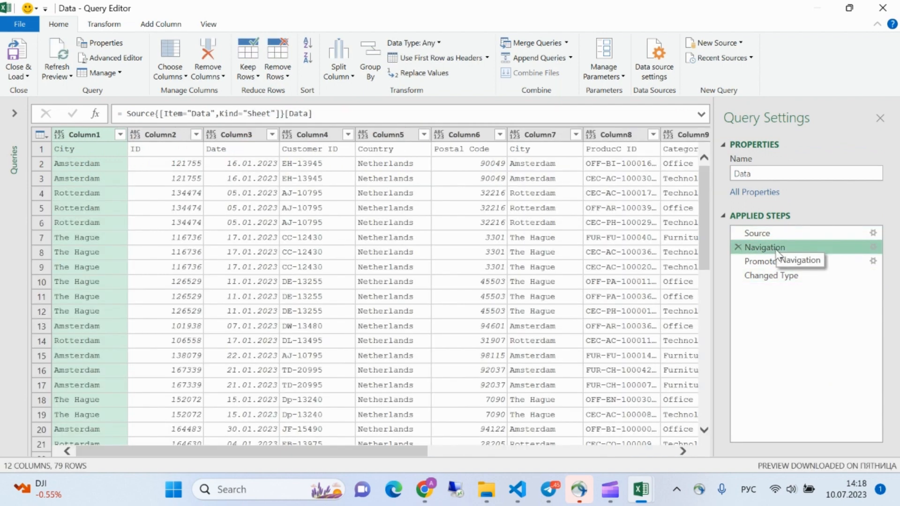
{"action": "left_click", "coordinate": [777, 263]}
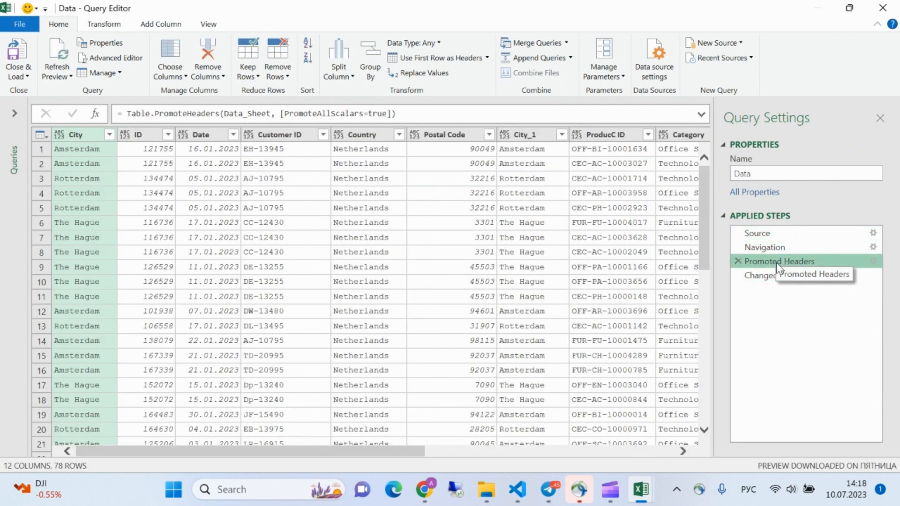
{"action": "left_click", "coordinate": [780, 276]}
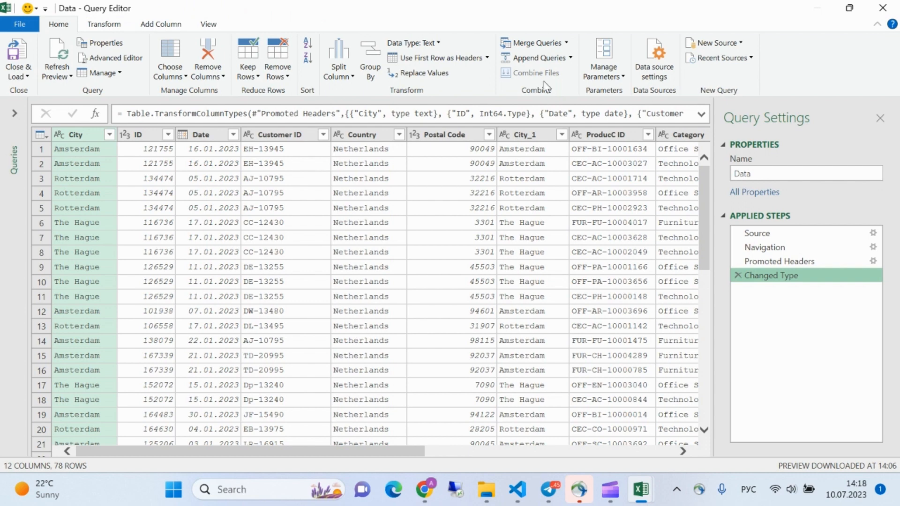
{"action": "left_click", "coordinate": [97, 24]}
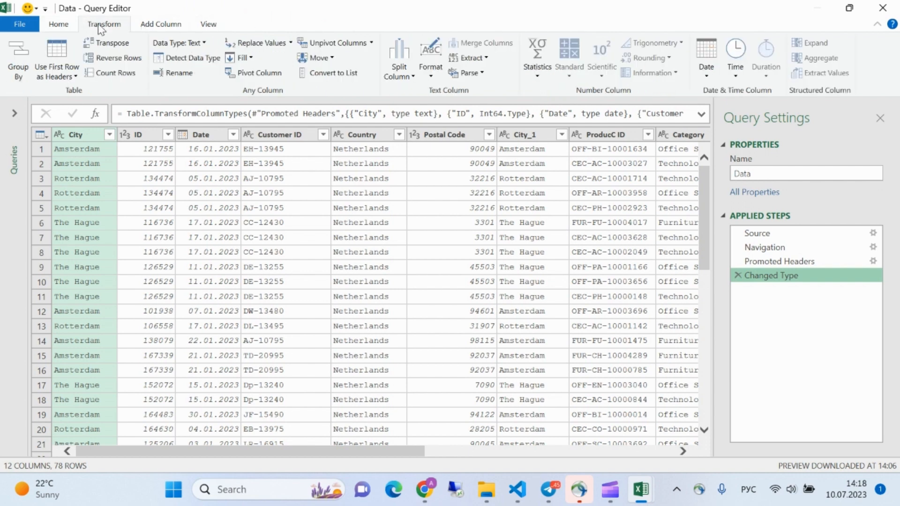
{"action": "left_click", "coordinate": [153, 24]}
{"action": "left_click", "coordinate": [207, 24]}
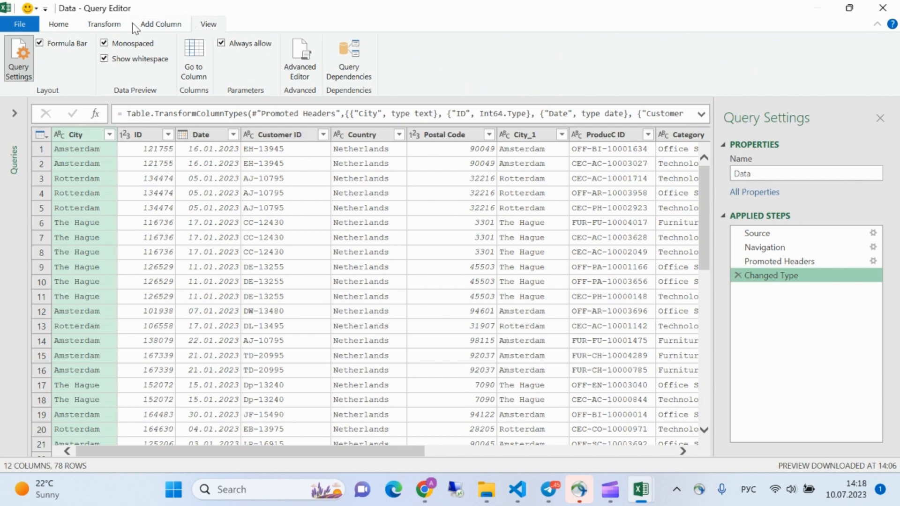
{"action": "left_click", "coordinate": [52, 26]}
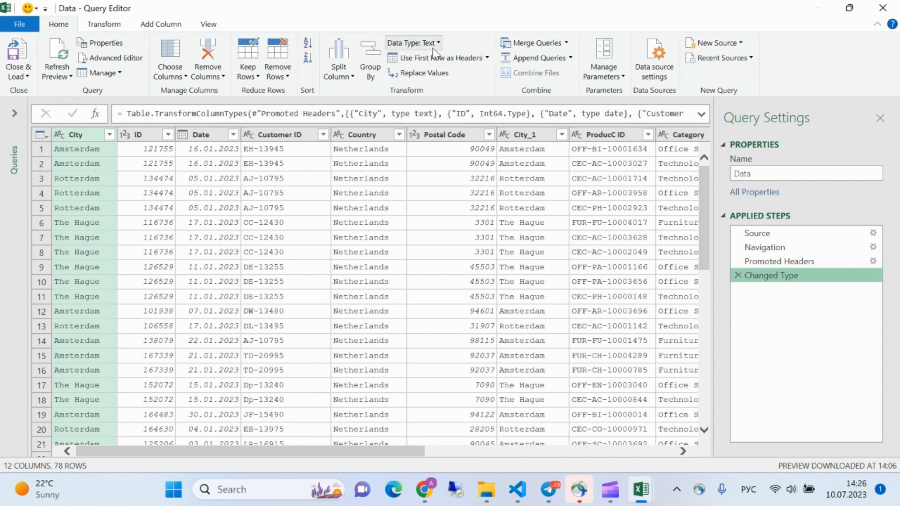
{"action": "left_click", "coordinate": [379, 136]}
{"action": "left_click", "coordinate": [422, 42]}
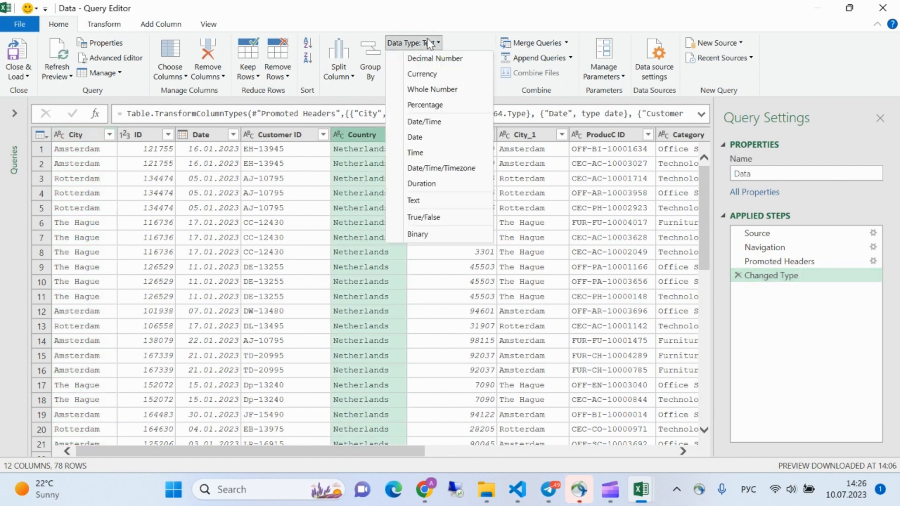
{"action": "left_click", "coordinate": [511, 96]}
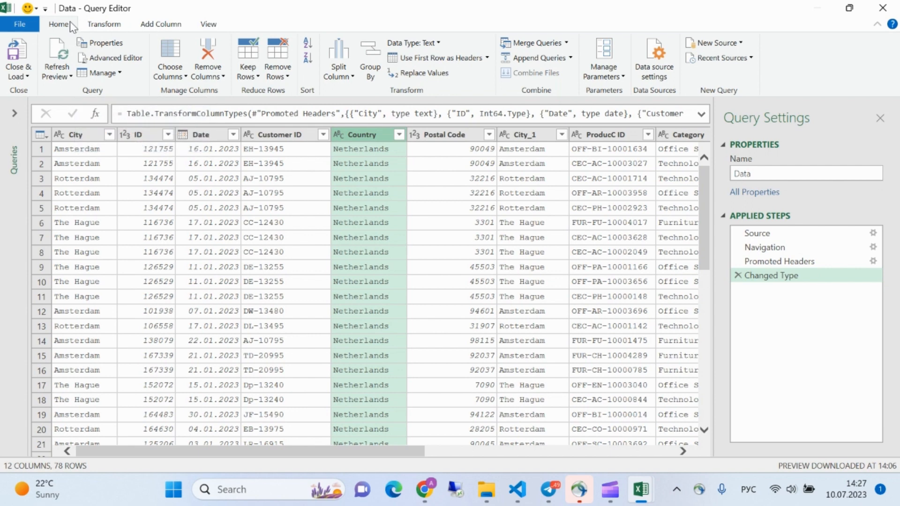
Step: Examine the query's full M code in the Advanced Editor and close it without changes
{"action": "left_click", "coordinate": [102, 59]}
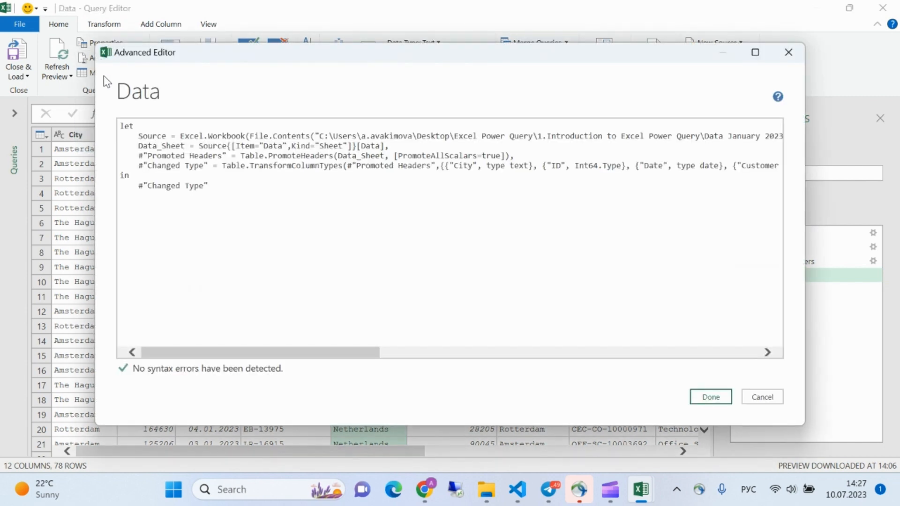
{"action": "left_click_drag", "start_coordinate": [207, 186], "coordinate": [118, 126]}
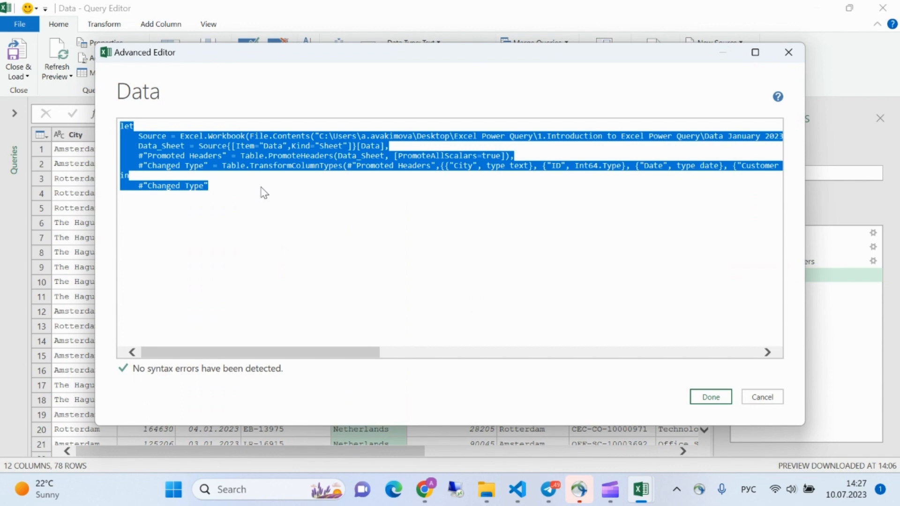
{"action": "left_click", "coordinate": [789, 52]}
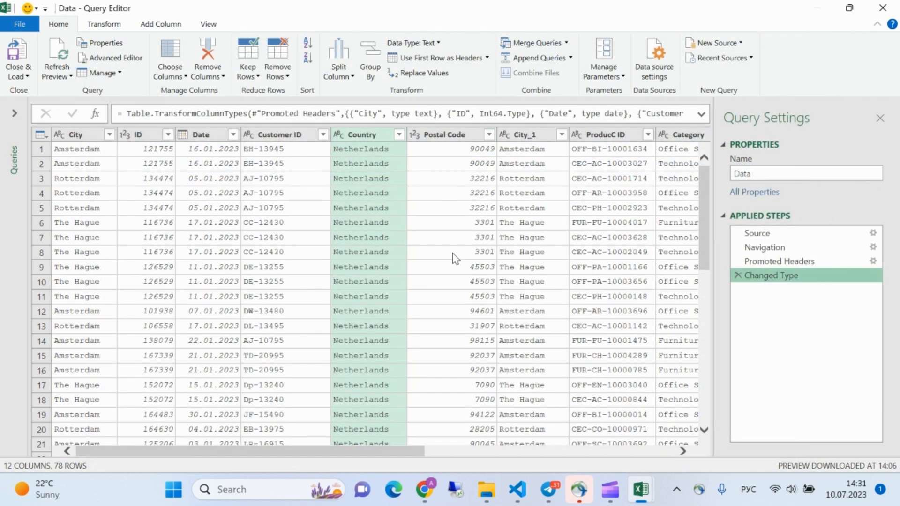
Step: Delete the Changed Type and Promoted Headers steps from the query's applied steps
{"action": "left_click", "coordinate": [769, 263]}
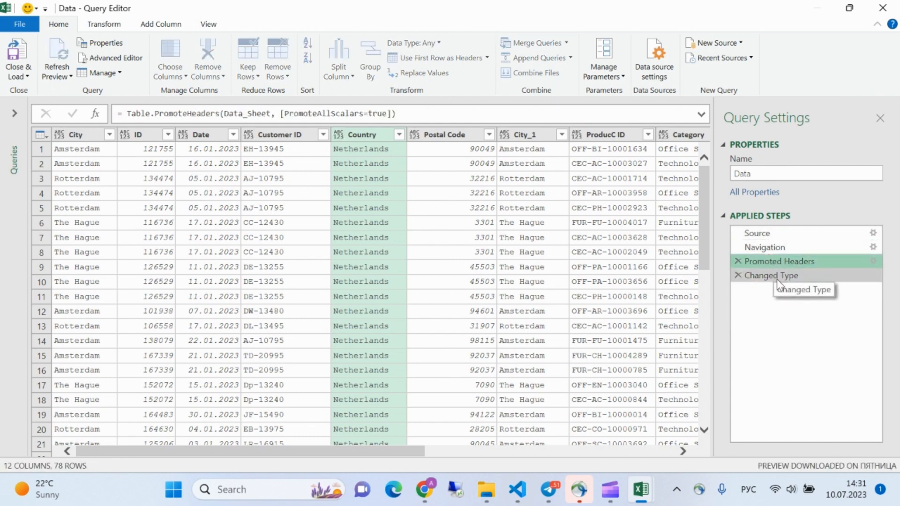
{"action": "left_click", "coordinate": [777, 277]}
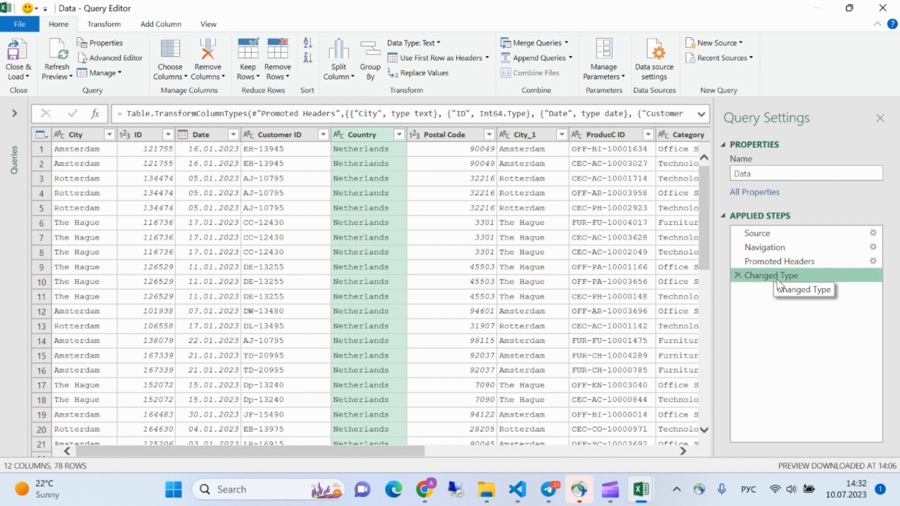
{"action": "left_click", "coordinate": [762, 262]}
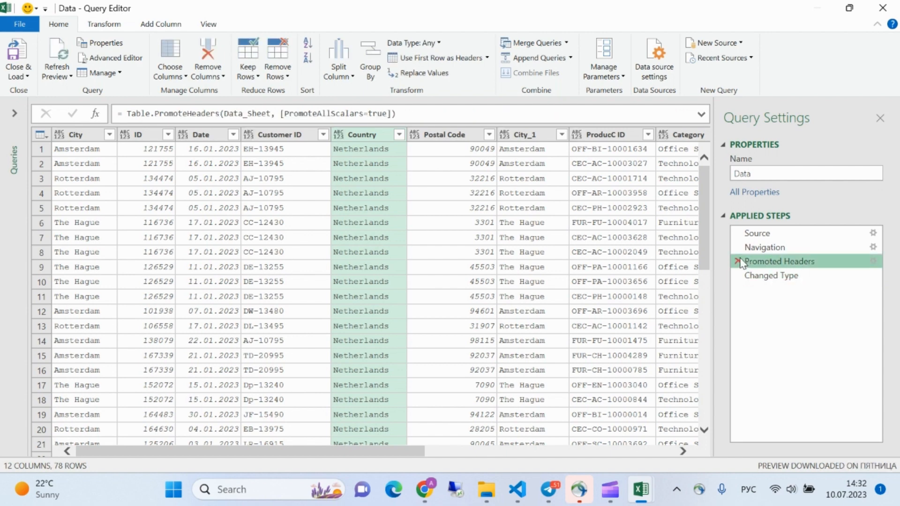
{"action": "left_click", "coordinate": [739, 276]}
{"action": "left_click", "coordinate": [739, 262]}
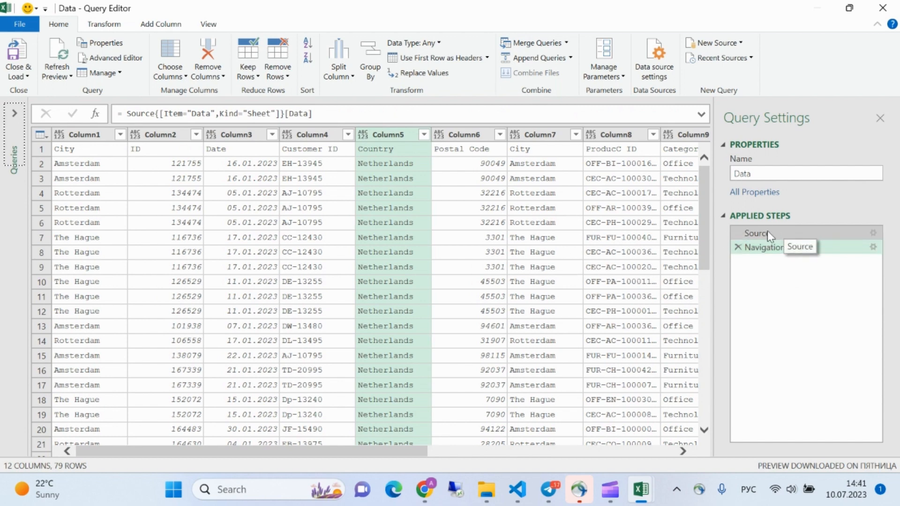
Step: Check the Source and Navigation steps and use the table's first row as column headers
{"action": "left_click", "coordinate": [767, 233]}
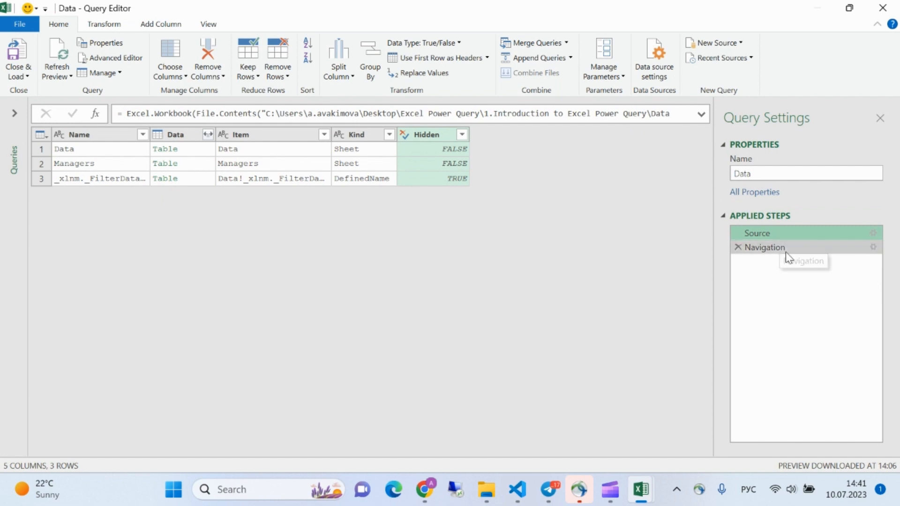
{"action": "left_click", "coordinate": [783, 249]}
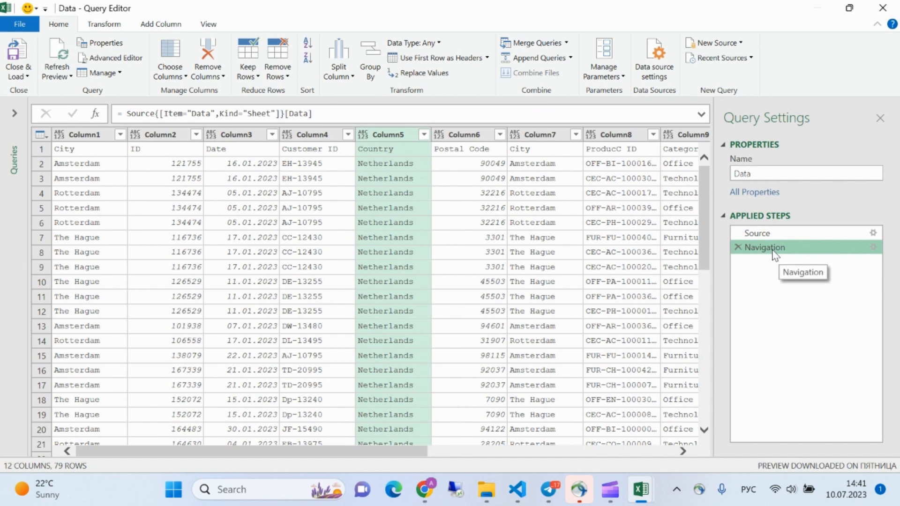
{"action": "left_click", "coordinate": [38, 148]}
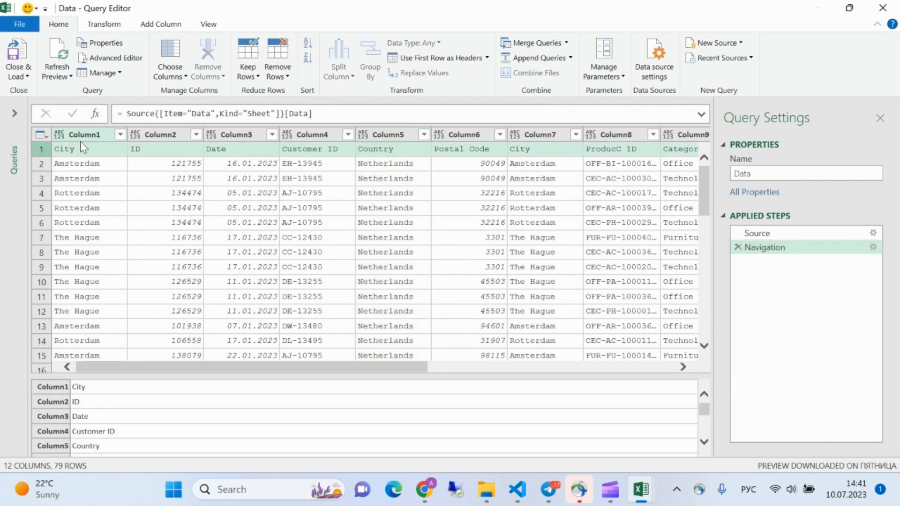
{"action": "left_click", "coordinate": [180, 183]}
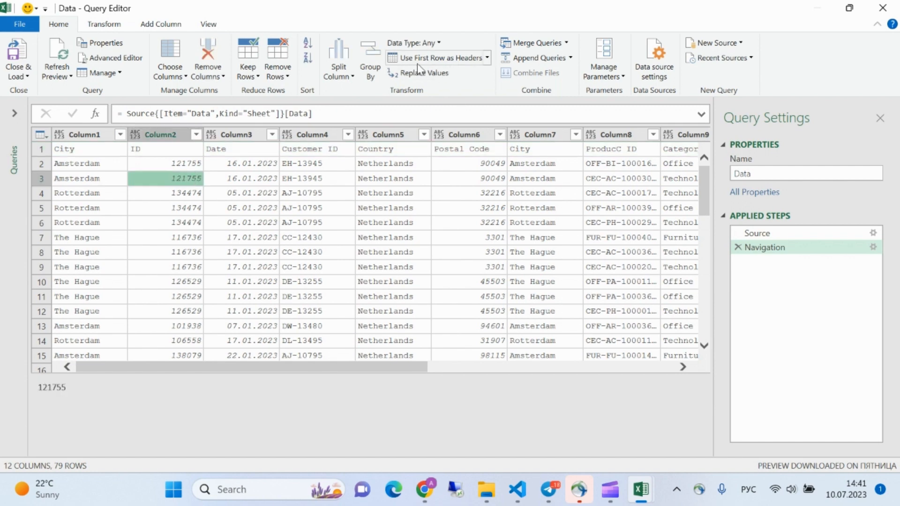
{"action": "left_click", "coordinate": [440, 59]}
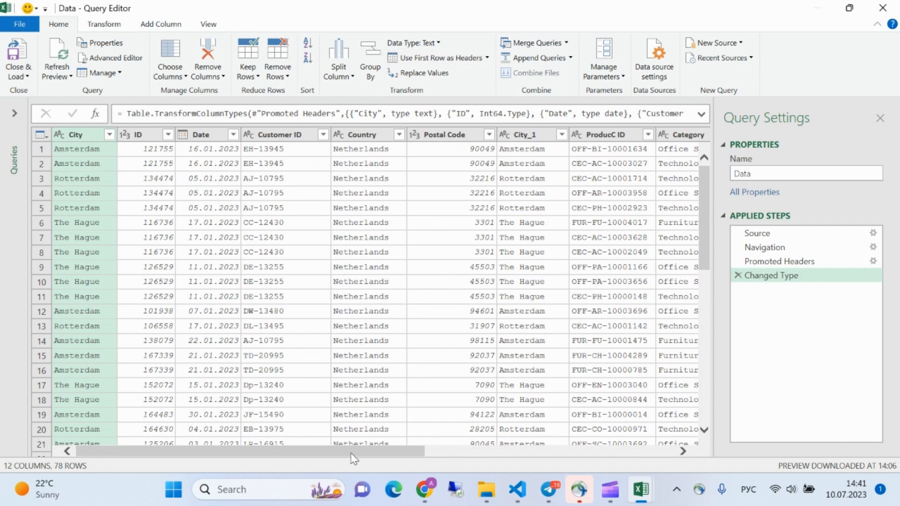
Step: Replace every N/A value in the Revenue column with 0
{"action": "left_click_drag", "start_coordinate": [353, 455], "coordinate": [626, 487]}
{"action": "left_click", "coordinate": [645, 163]}
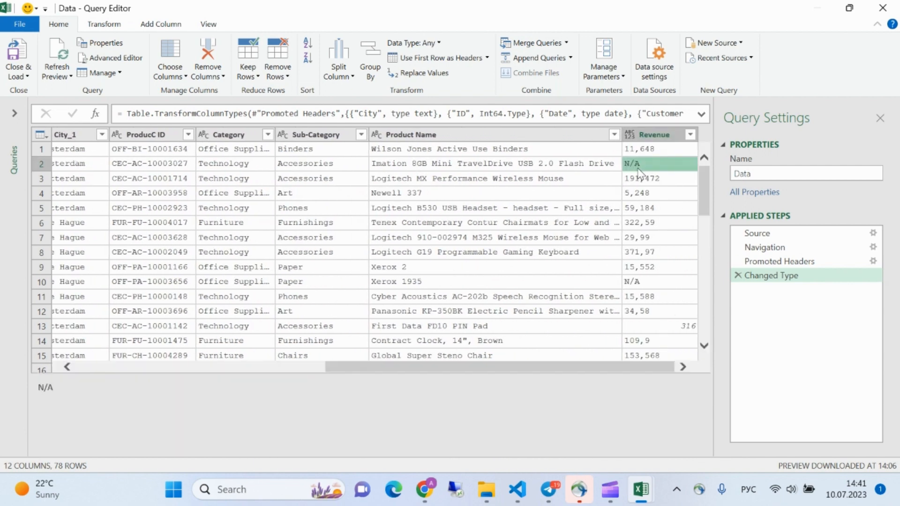
{"action": "left_click", "coordinate": [648, 135]}
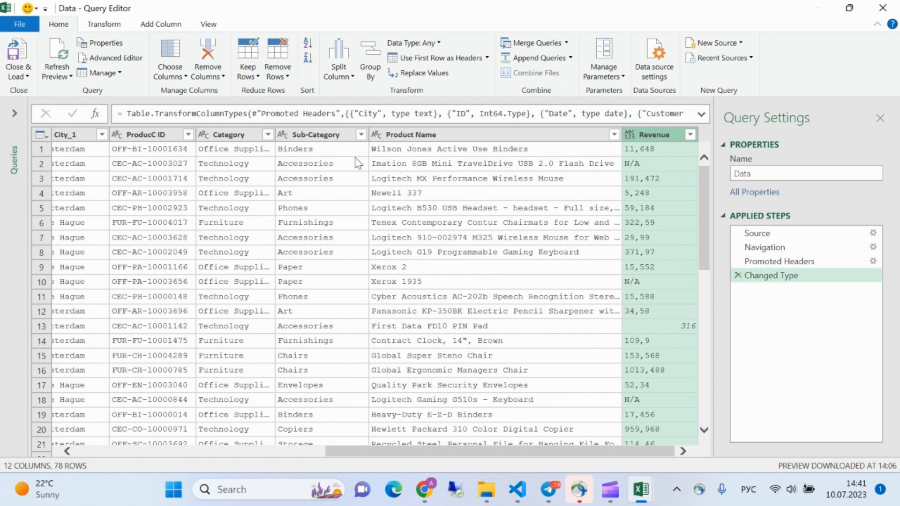
{"action": "left_click", "coordinate": [442, 77]}
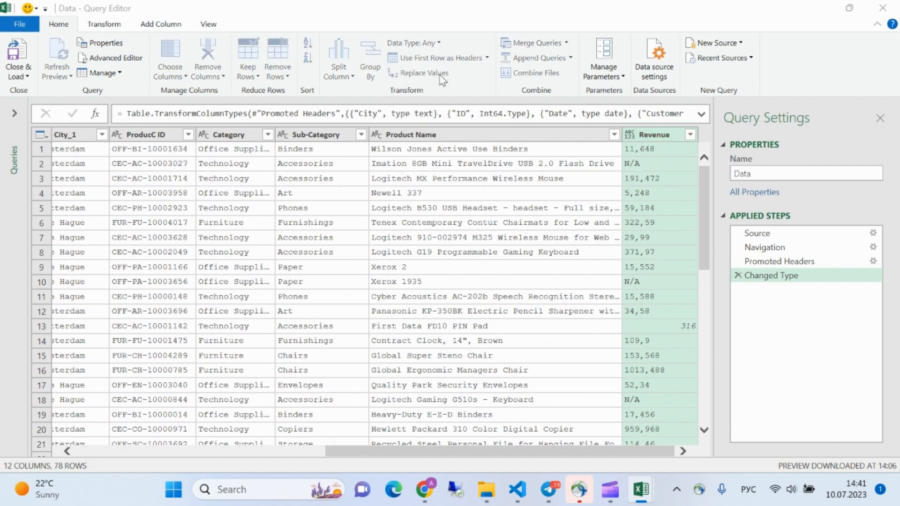
{"action": "key", "text": "alt+shift"}
{"action": "type", "text": "N/A"}
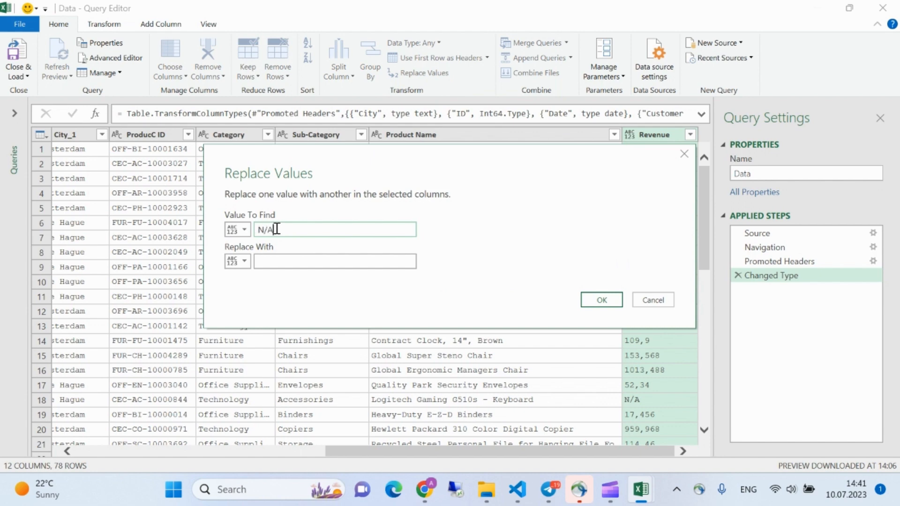
{"action": "left_click", "coordinate": [292, 261]}
{"action": "type", "text": "0"}
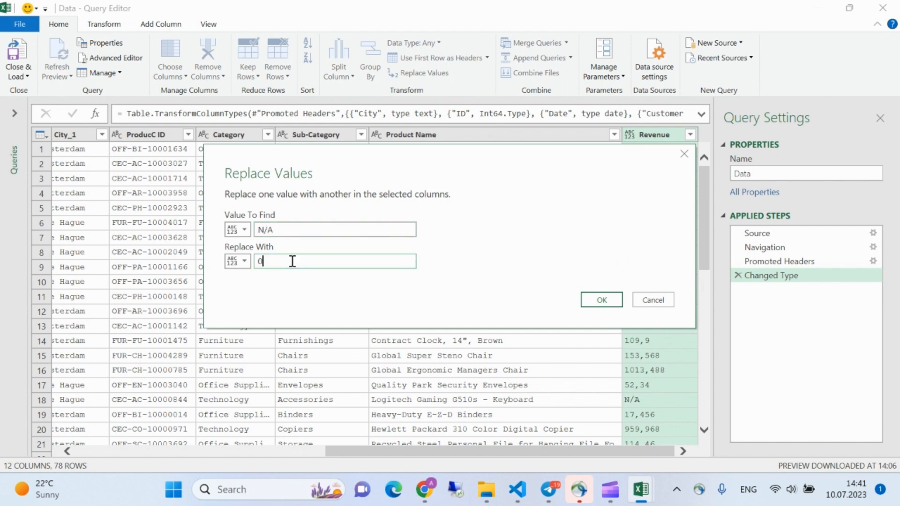
{"action": "left_click", "coordinate": [601, 300]}
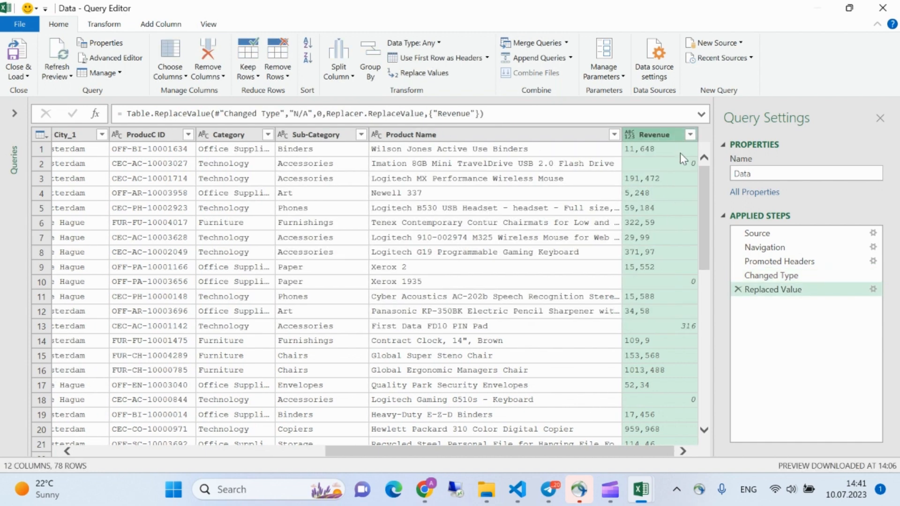
Step: Check the data type options for the Date column and the filter values of the Postal Code column without changing anything
{"action": "left_click_drag", "start_coordinate": [580, 451], "coordinate": [267, 487]}
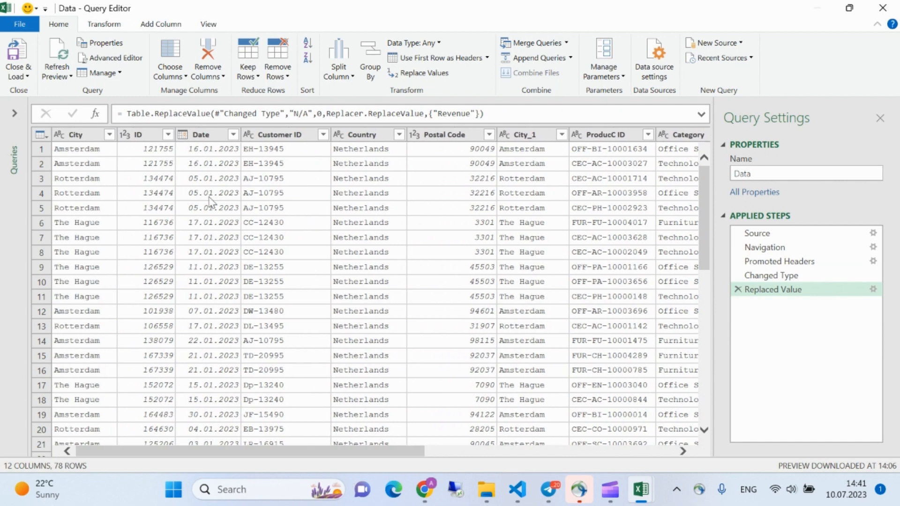
{"action": "left_click", "coordinate": [192, 135]}
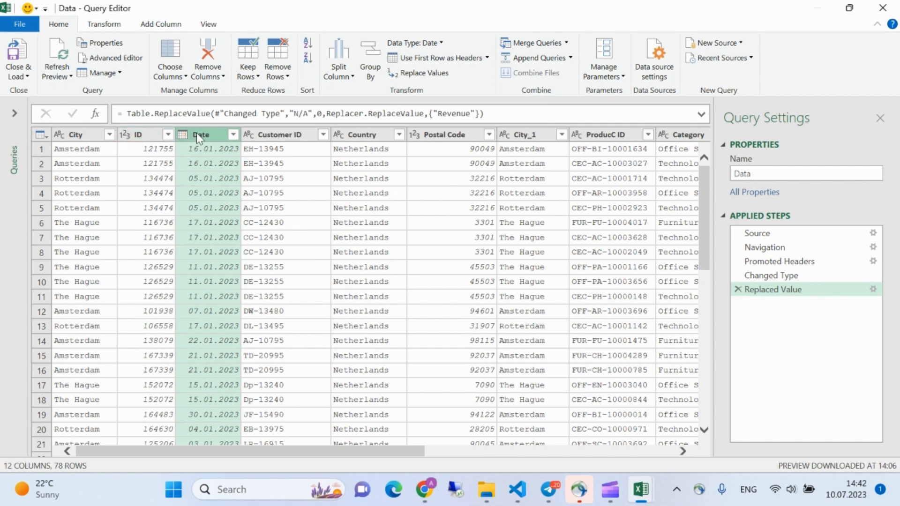
{"action": "left_click", "coordinate": [443, 45]}
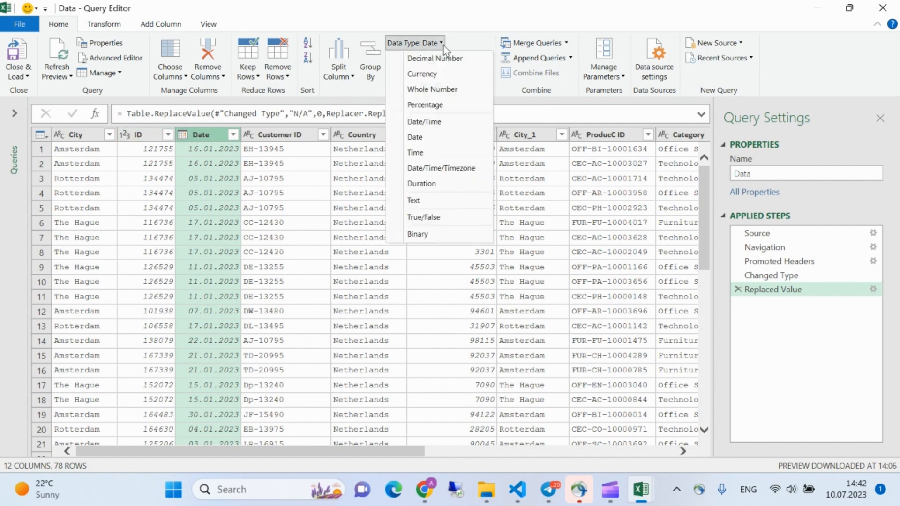
{"action": "left_click", "coordinate": [440, 43]}
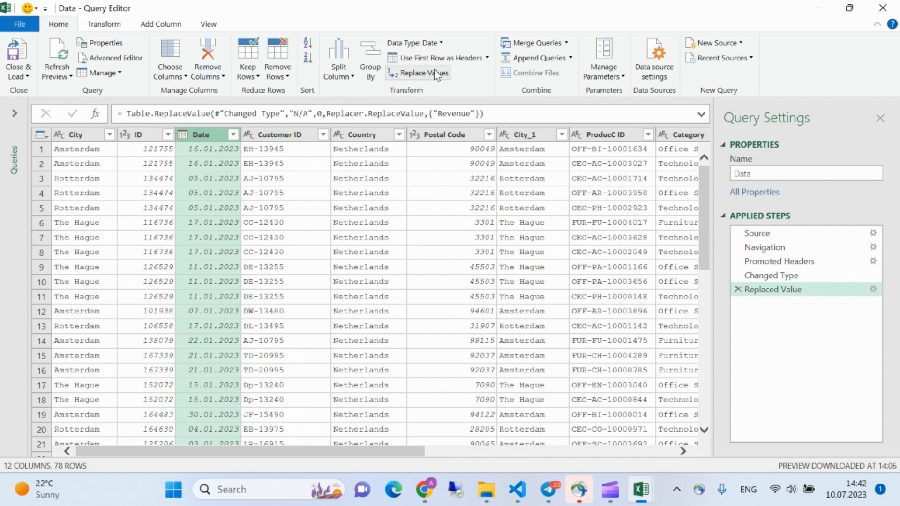
{"action": "left_click", "coordinate": [441, 44]}
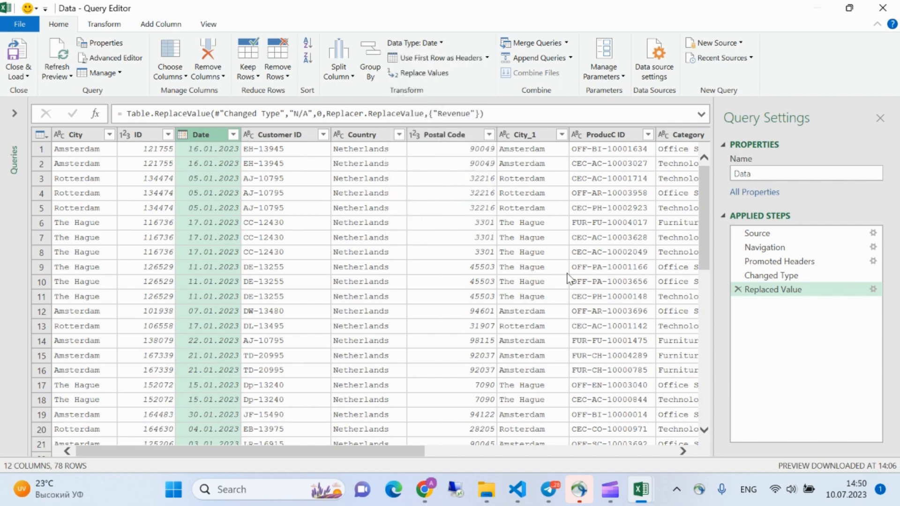
{"action": "left_click", "coordinate": [489, 134]}
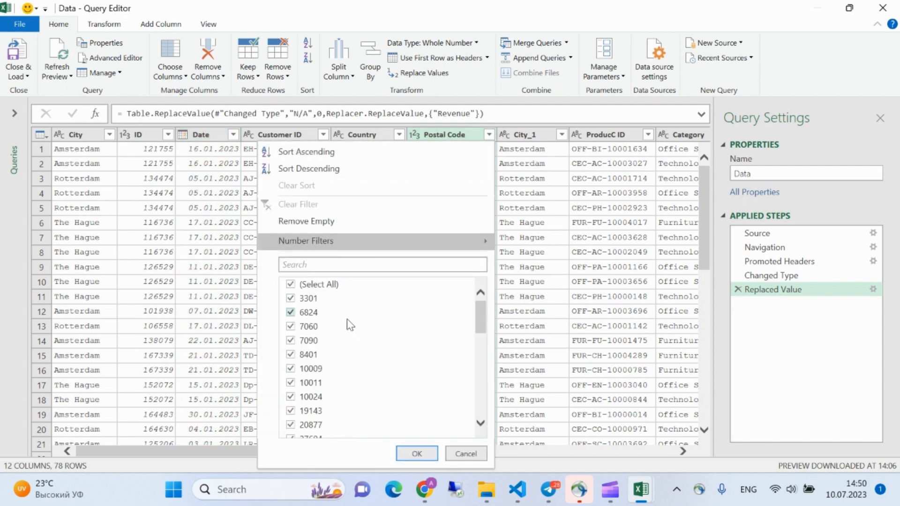
{"action": "key", "text": "Escape"}
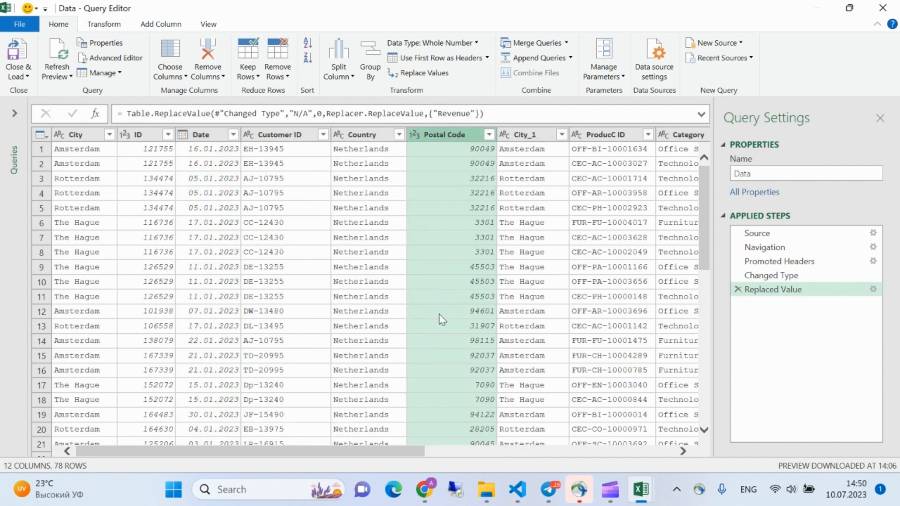
Step: Filter the Category column to keep only the Furniture rows
{"action": "left_click_drag", "start_coordinate": [394, 454], "coordinate": [520, 460]}
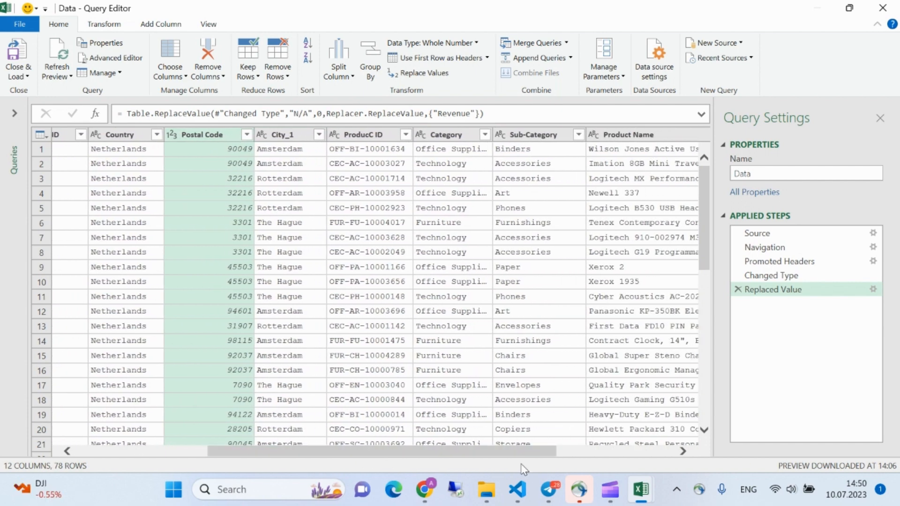
{"action": "left_click", "coordinate": [485, 135]}
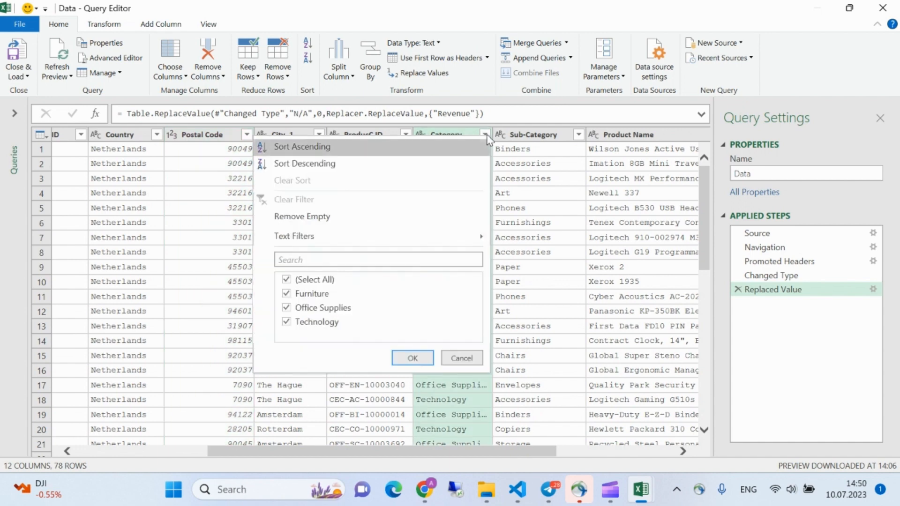
{"action": "left_click", "coordinate": [286, 279]}
{"action": "left_click", "coordinate": [286, 294]}
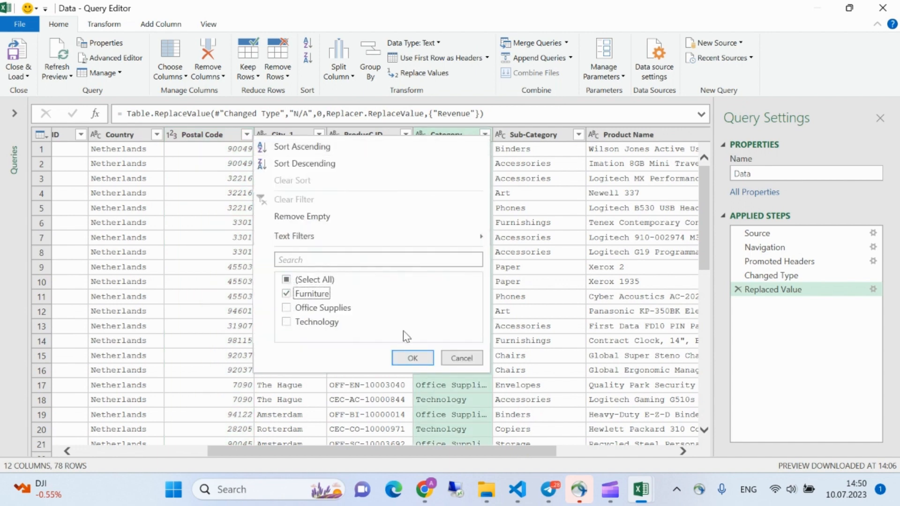
{"action": "left_click", "coordinate": [421, 362]}
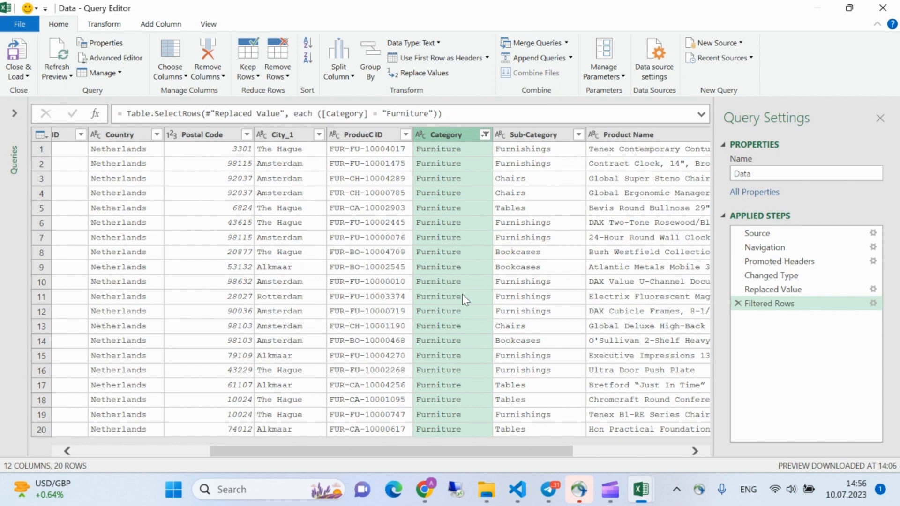
Step: Examine the column commands available for Sub-Category, including the Change Type, Transform and Split Column options
{"action": "left_click", "coordinate": [545, 135]}
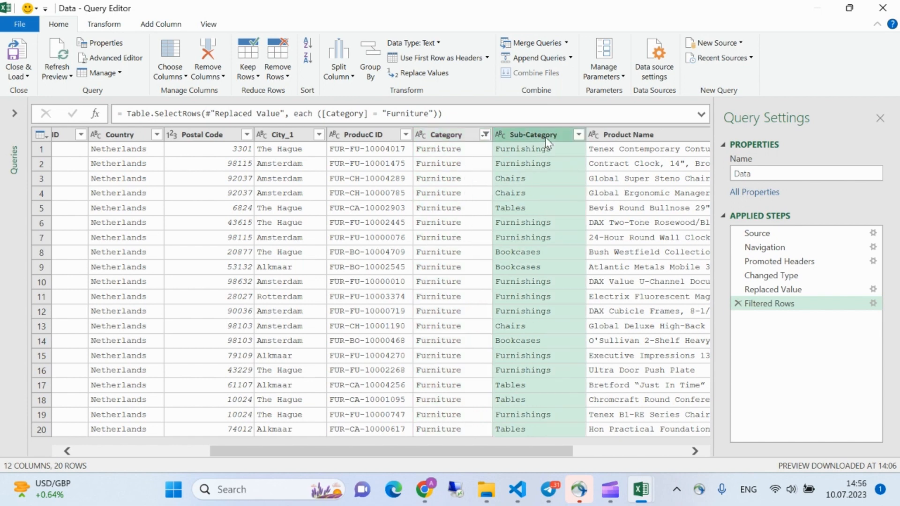
{"action": "right_click", "coordinate": [545, 137]}
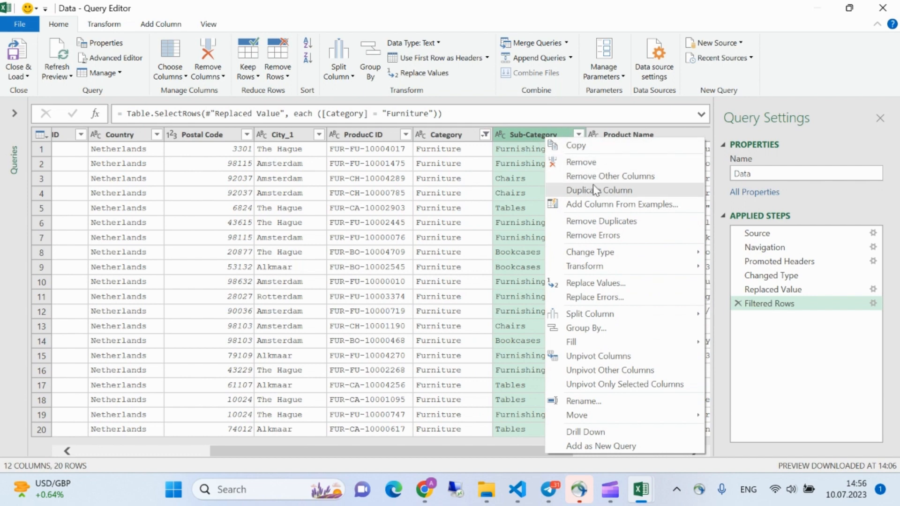
{"action": "mouse_move", "coordinate": [627, 252]}
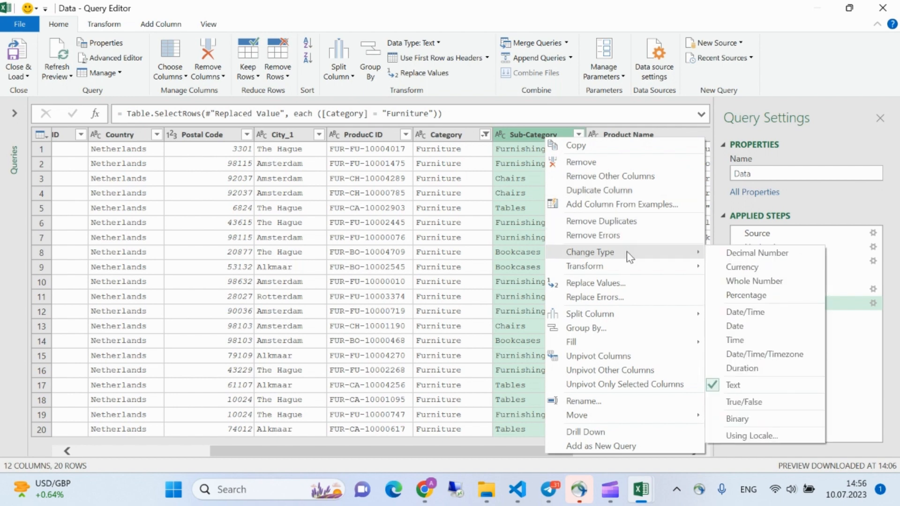
{"action": "mouse_move", "coordinate": [628, 272]}
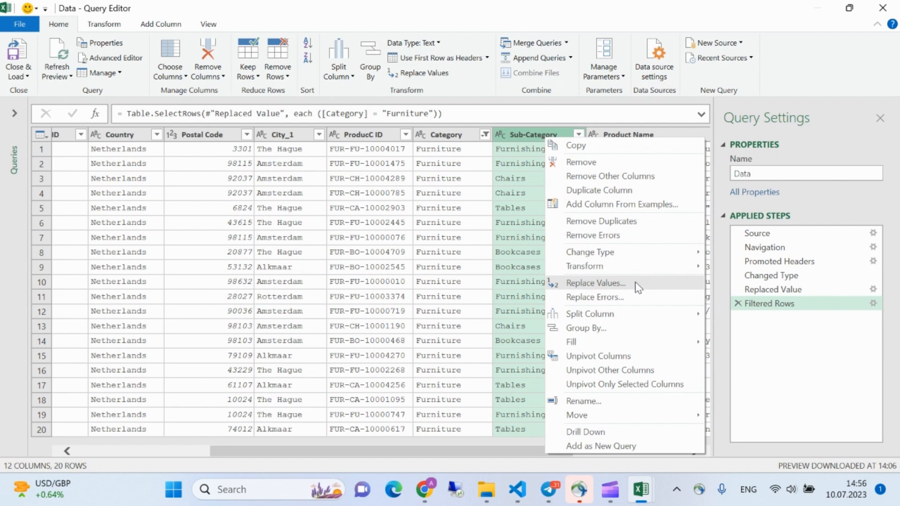
{"action": "mouse_move", "coordinate": [631, 314]}
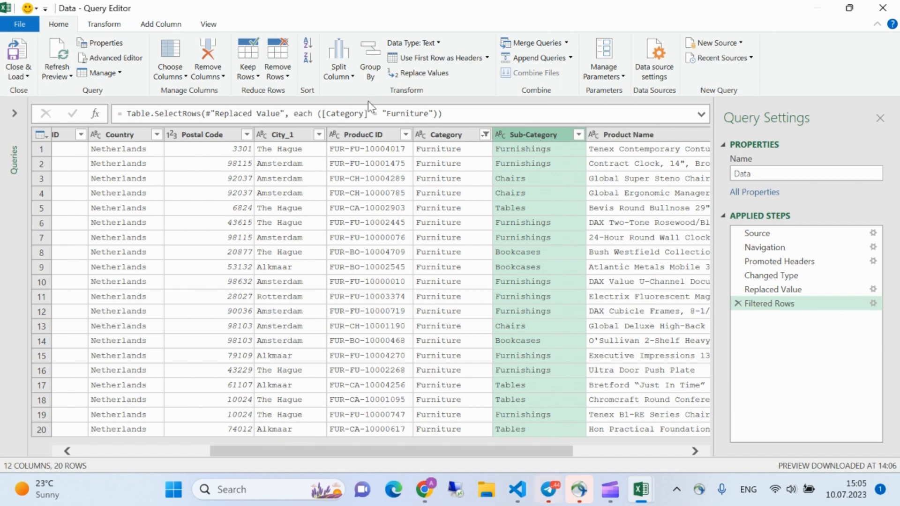
Step: Load the filtered Data query into a worksheet and reopen it for editing from the workbook's list of queries
{"action": "left_click", "coordinate": [14, 60]}
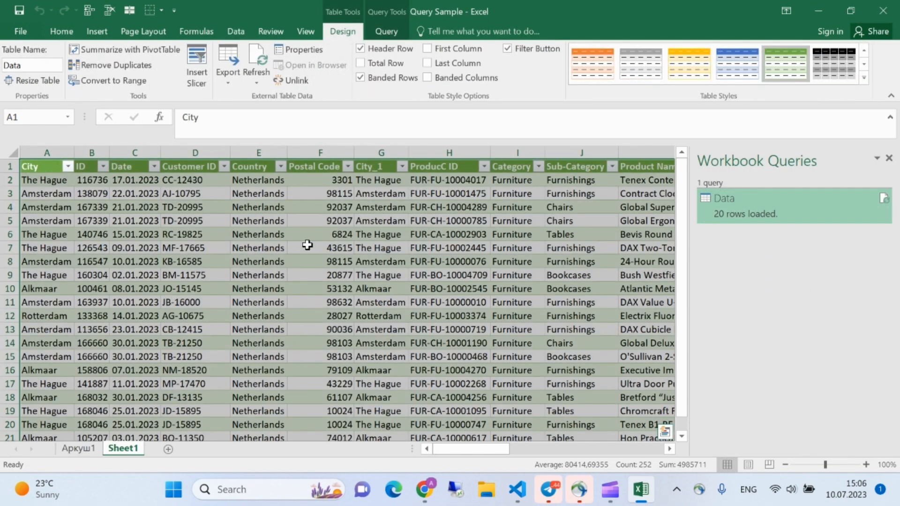
{"action": "left_click", "coordinate": [889, 158]}
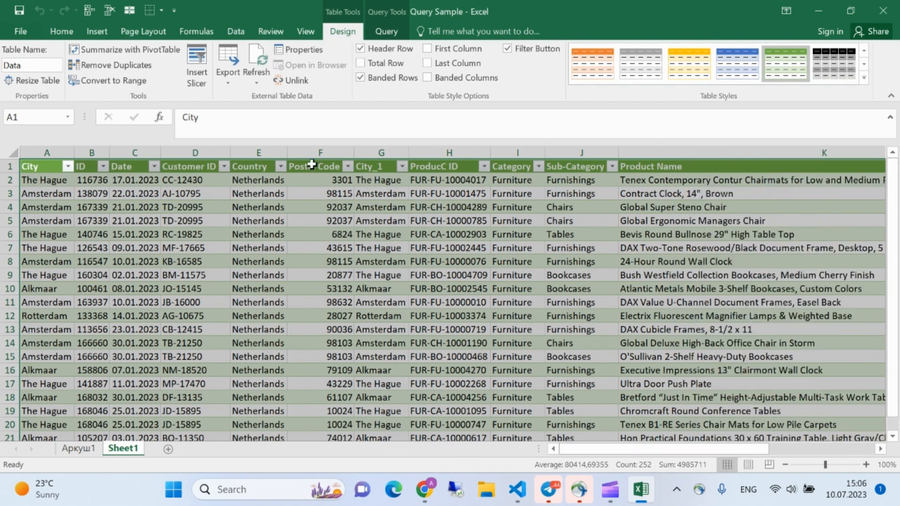
{"action": "left_click", "coordinate": [236, 33]}
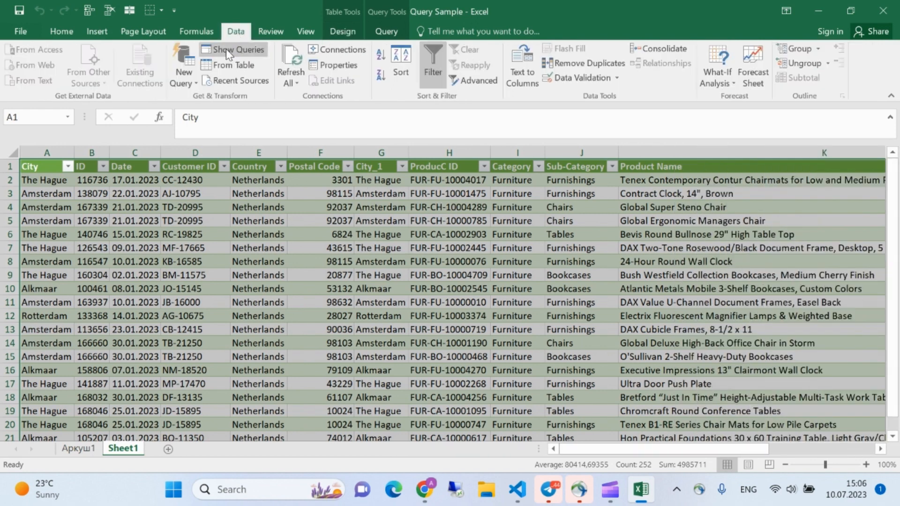
{"action": "left_click", "coordinate": [226, 48]}
{"action": "double_click", "coordinate": [818, 201]}
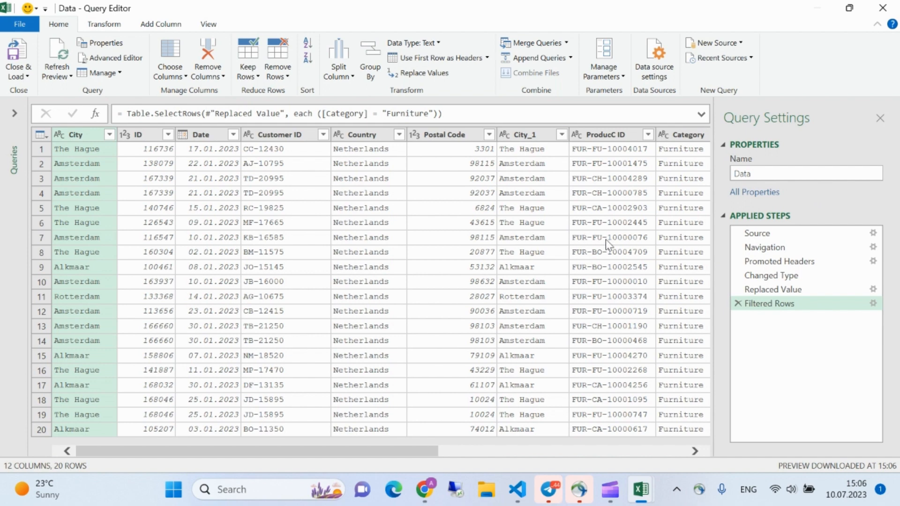
Step: Change the Source step's file path to the Data February 2023 workbook in the 1.Introduction to Excel Power Query folder
{"action": "left_click", "coordinate": [767, 233]}
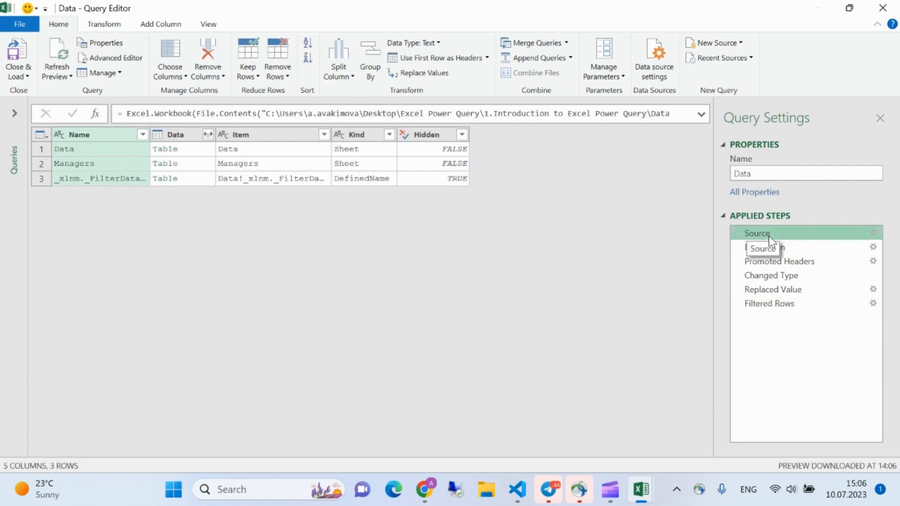
{"action": "left_click", "coordinate": [873, 233]}
{"action": "left_click", "coordinate": [560, 229]}
{"action": "left_click", "coordinate": [221, 40]}
{"action": "key", "text": "ctrl+v"}
{"action": "key", "text": "Return"}
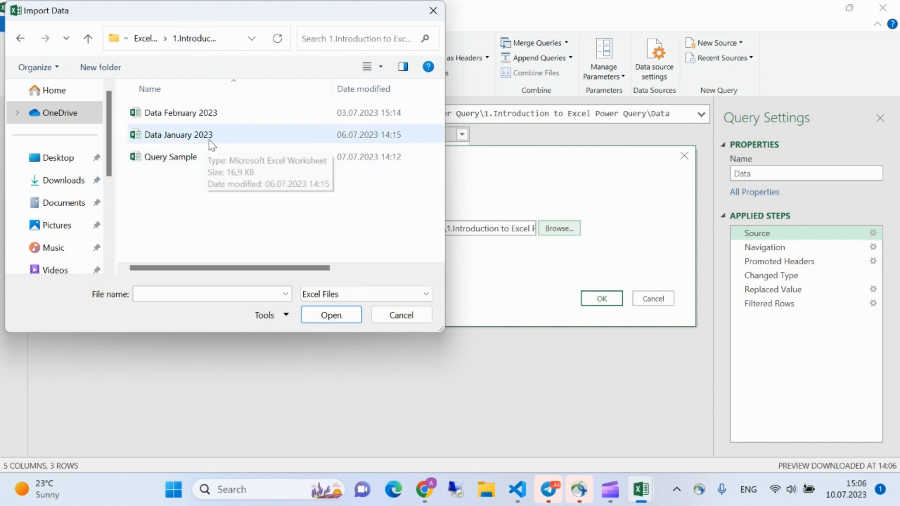
{"action": "left_click", "coordinate": [190, 117]}
{"action": "double_click", "coordinate": [193, 117]}
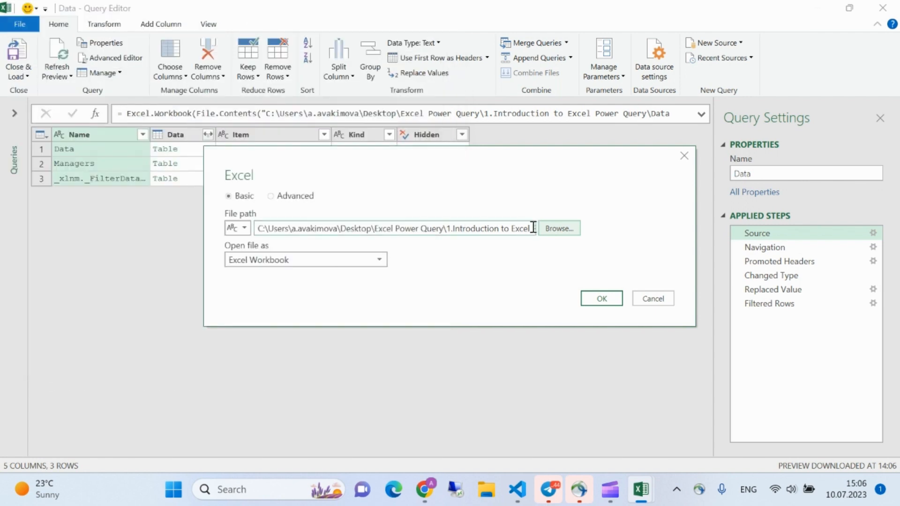
{"action": "left_click", "coordinate": [601, 298]}
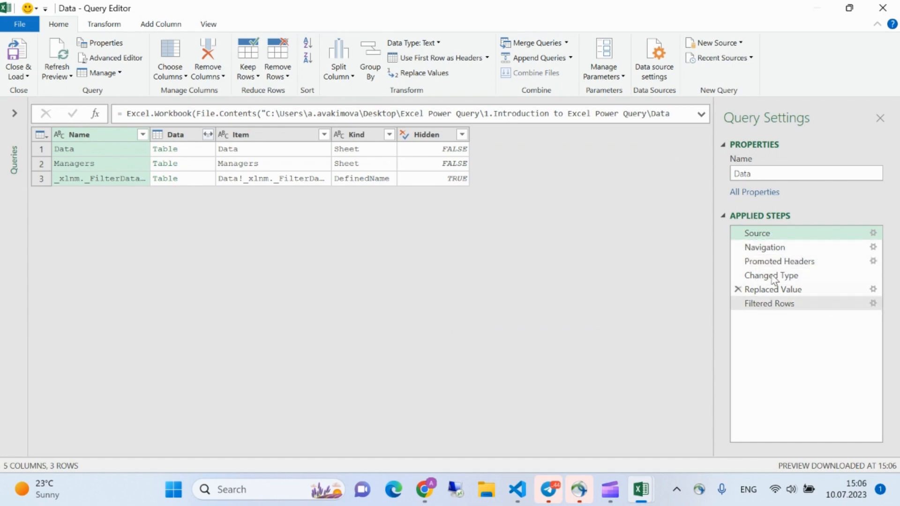
Step: Review the February data at each applied step from Navigation through Filtered Rows
{"action": "left_click", "coordinate": [764, 248]}
{"action": "left_click", "coordinate": [767, 263]}
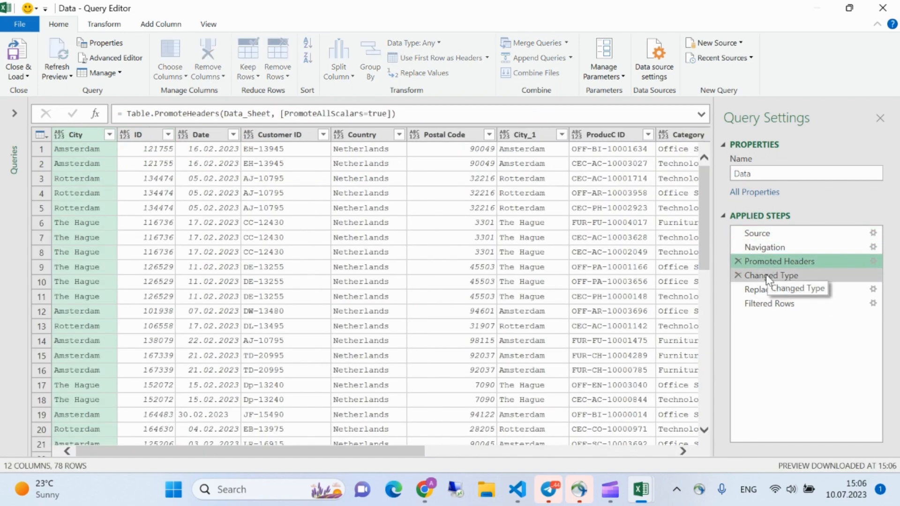
{"action": "left_click", "coordinate": [769, 276]}
{"action": "left_click", "coordinate": [769, 290]}
{"action": "left_click", "coordinate": [769, 304]}
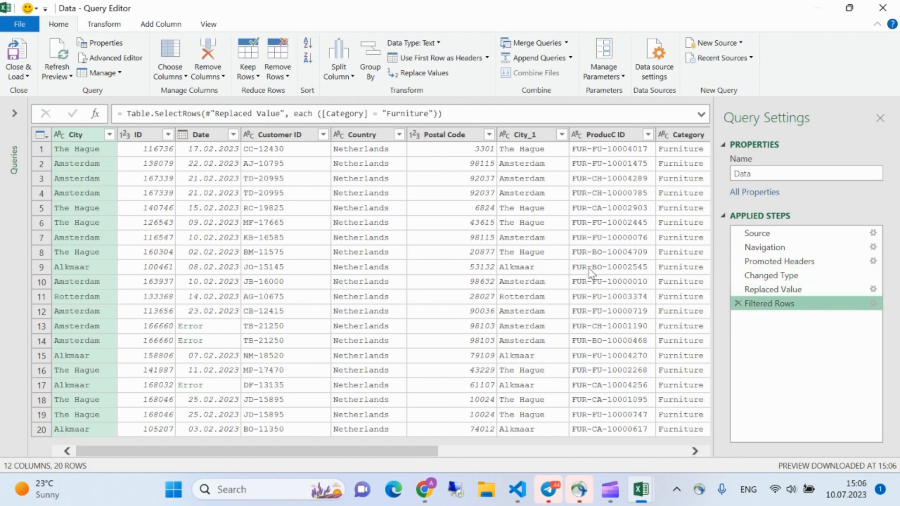